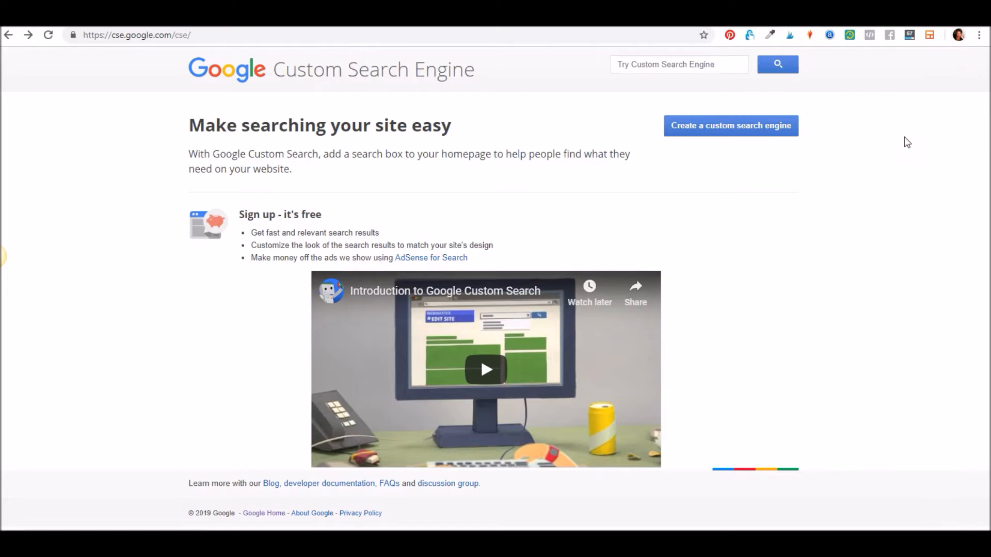
{"action": "left_click", "coordinate": [733, 130]}
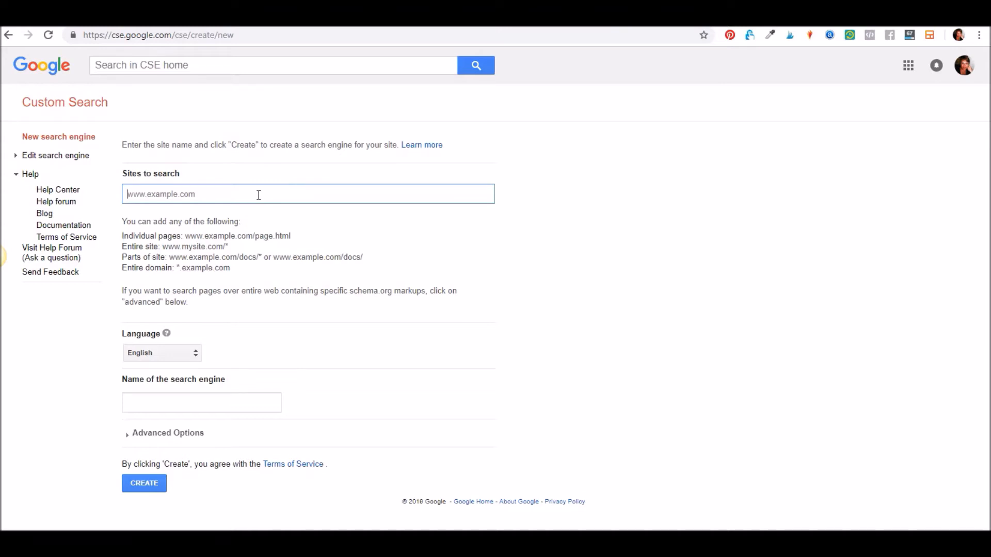
{"action": "type", "text": "ww"}
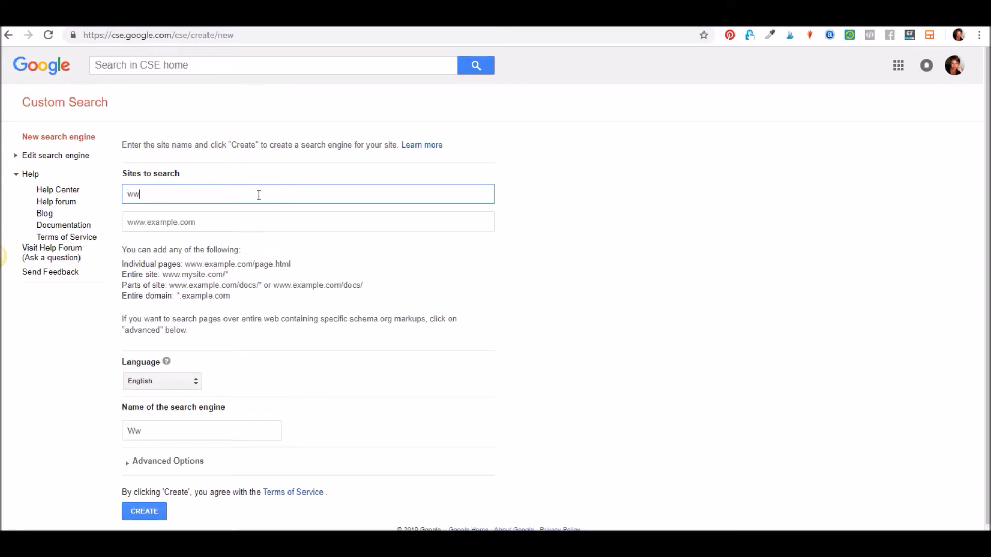
{"action": "type", "text": "w.crochetpreneur.com"}
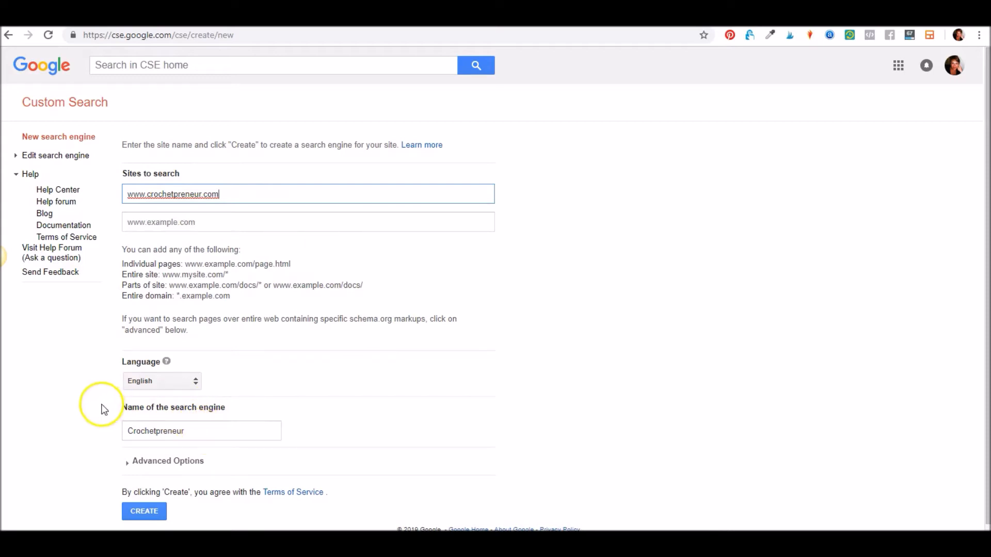
{"action": "left_click", "coordinate": [89, 416]}
{"action": "scroll", "coordinate": [90, 417], "scroll_direction": "down", "scroll_amount": 1}
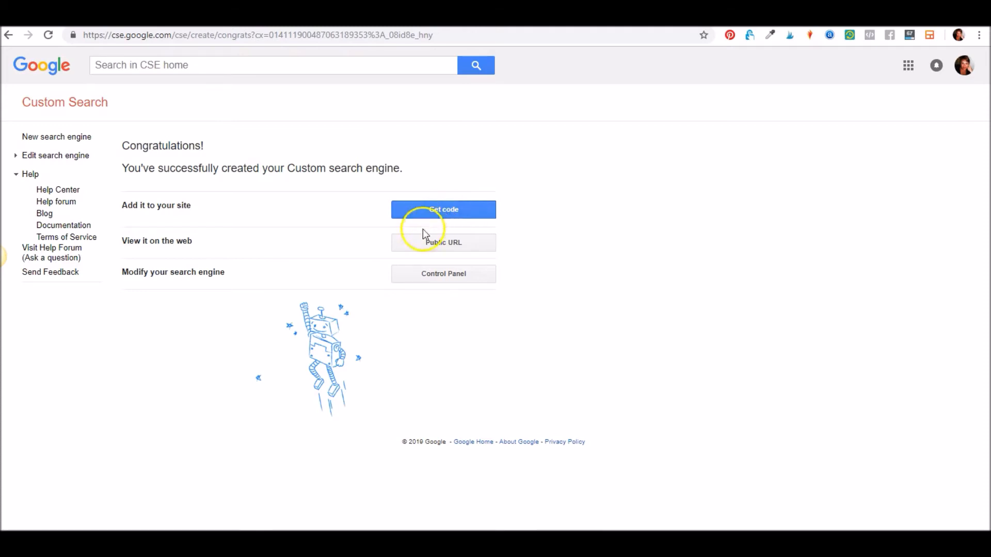
Open the new search engine's public URL and run a test search for "hat"
{"action": "left_click", "coordinate": [447, 249]}
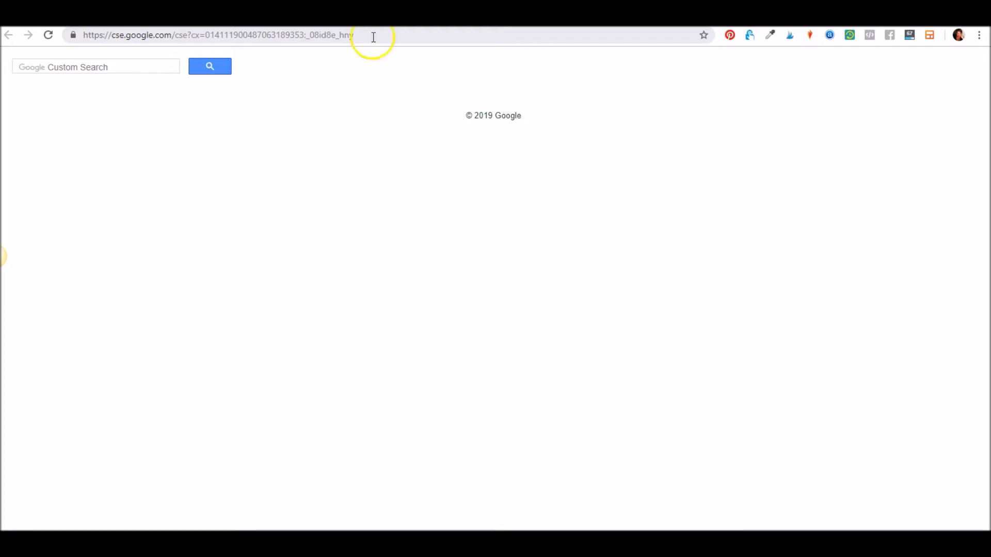
{"action": "left_click", "coordinate": [117, 68]}
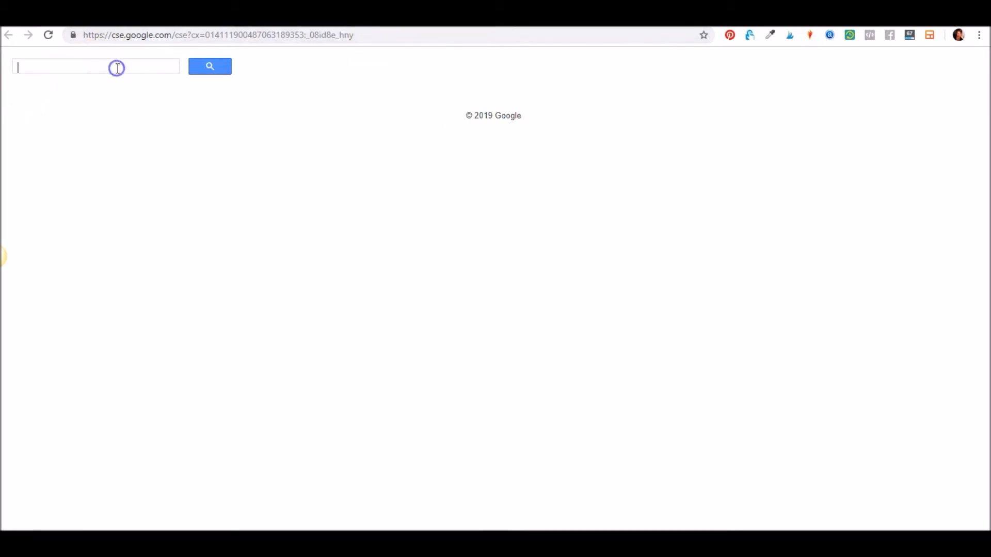
{"action": "type", "text": "hat"}
{"action": "key", "text": "Return"}
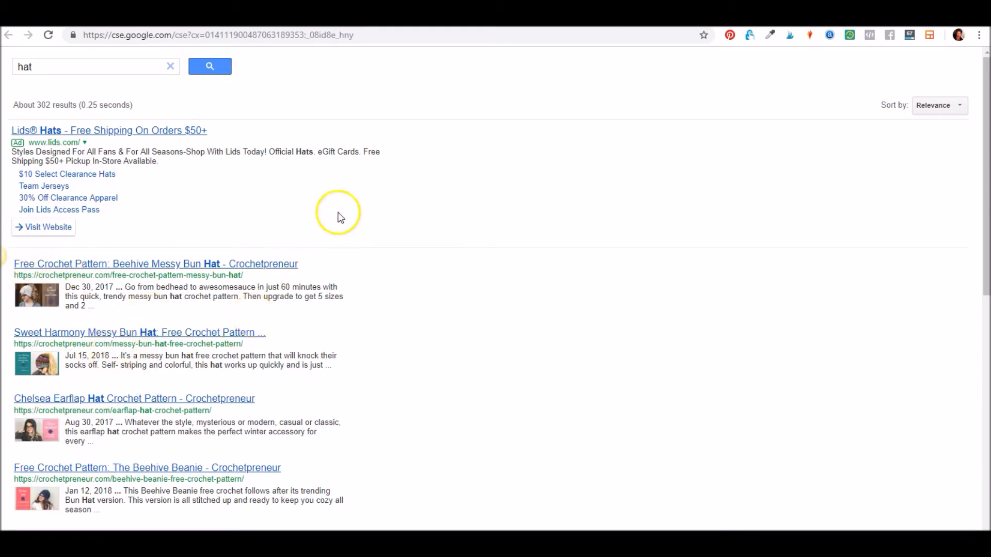
Go to cse.google.com and open the Crochetpreneur search engine for editing
{"action": "left_click", "coordinate": [370, 33]}
{"action": "type", "text": "cse"}
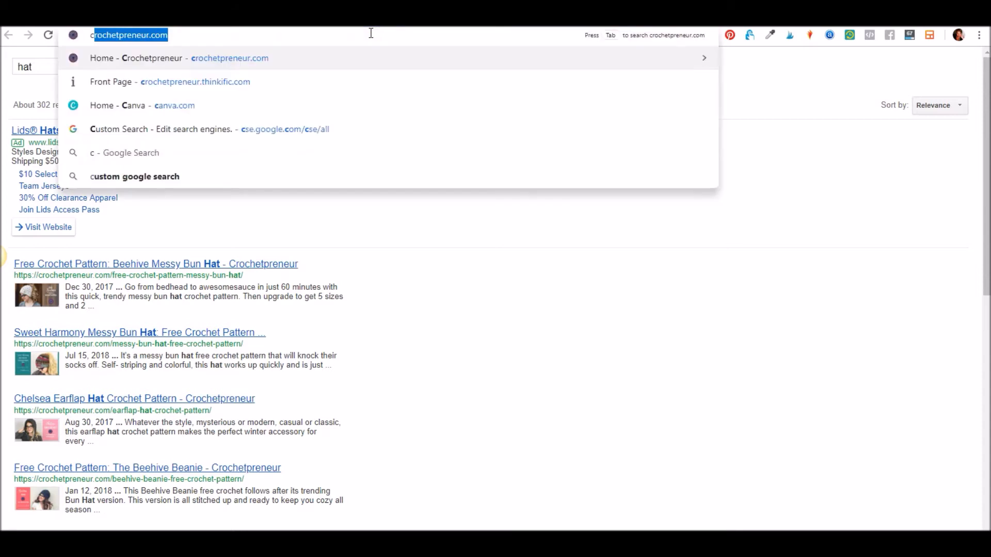
{"action": "type", "text": ".google.com"}
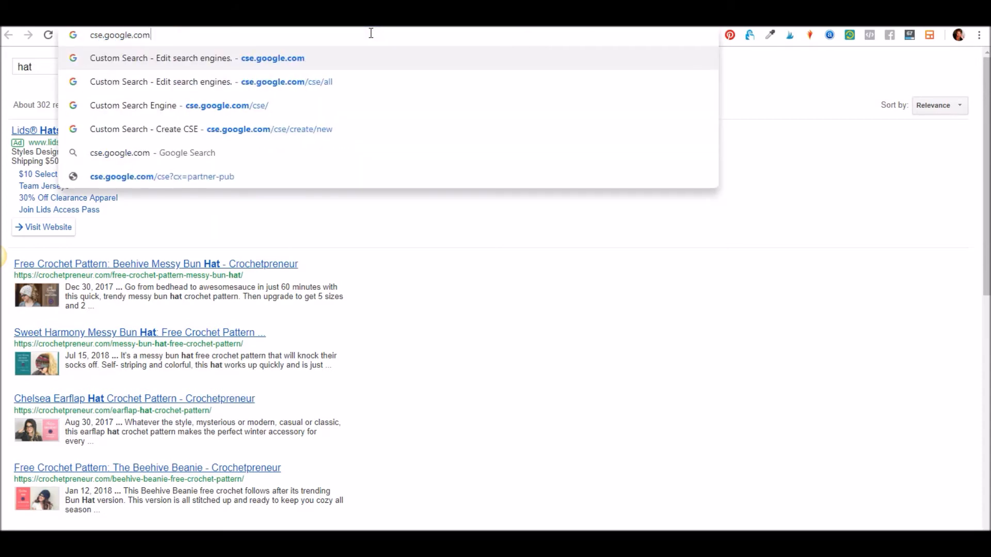
{"action": "key", "text": "Return"}
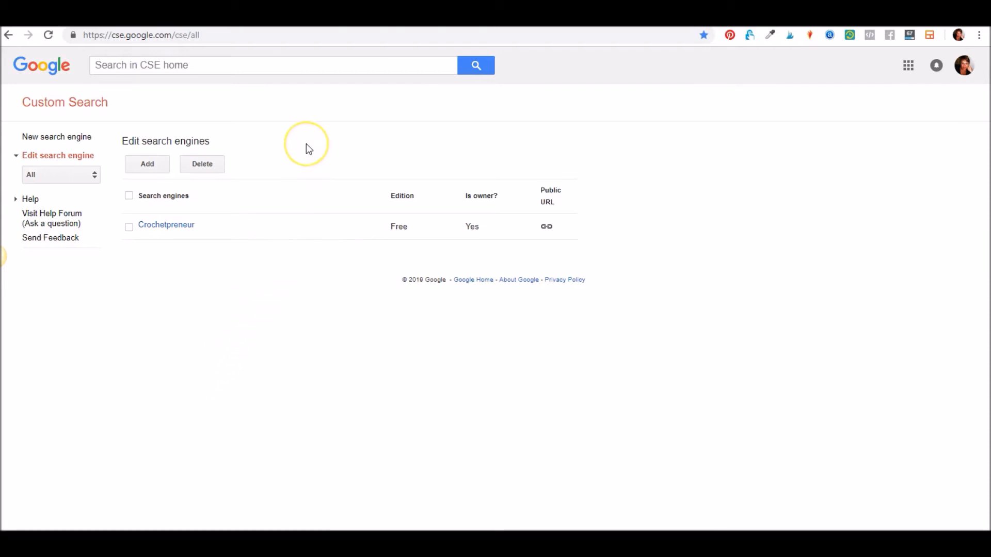
{"action": "left_click", "coordinate": [170, 228]}
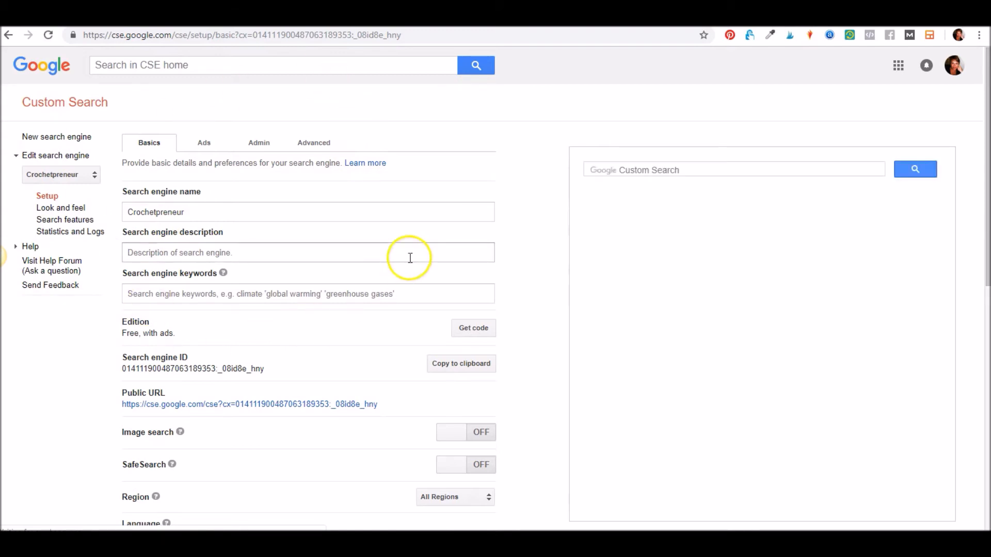
{"action": "scroll", "coordinate": [411, 262], "scroll_direction": "down", "scroll_amount": 7}
{"action": "scroll", "coordinate": [412, 263], "scroll_direction": "down", "scroll_amount": 3}
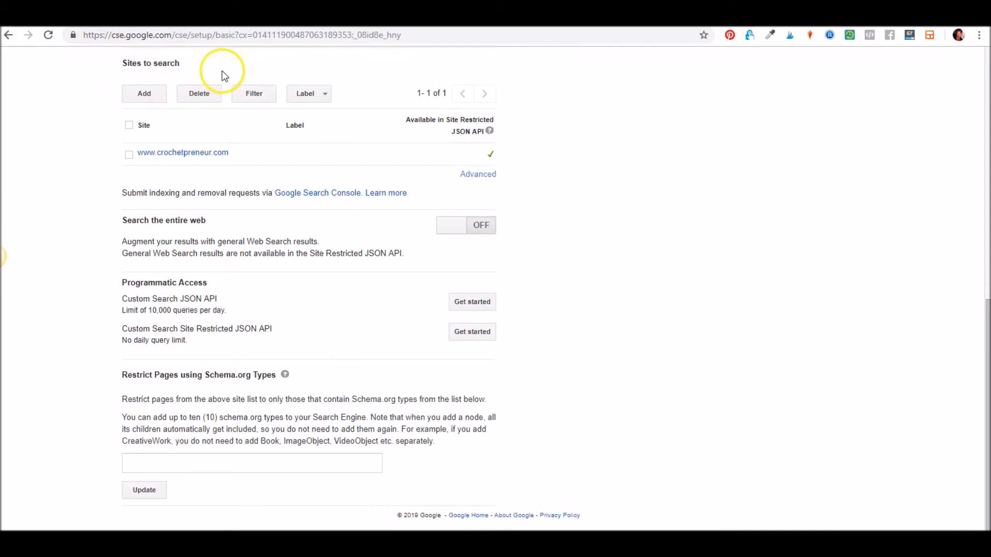
{"action": "left_click", "coordinate": [141, 95]}
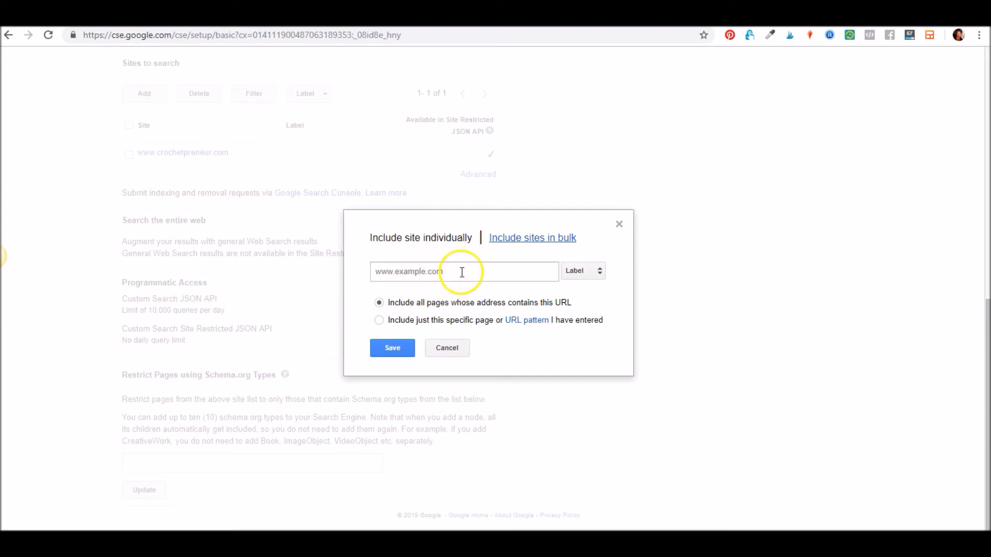
{"action": "left_click", "coordinate": [521, 246]}
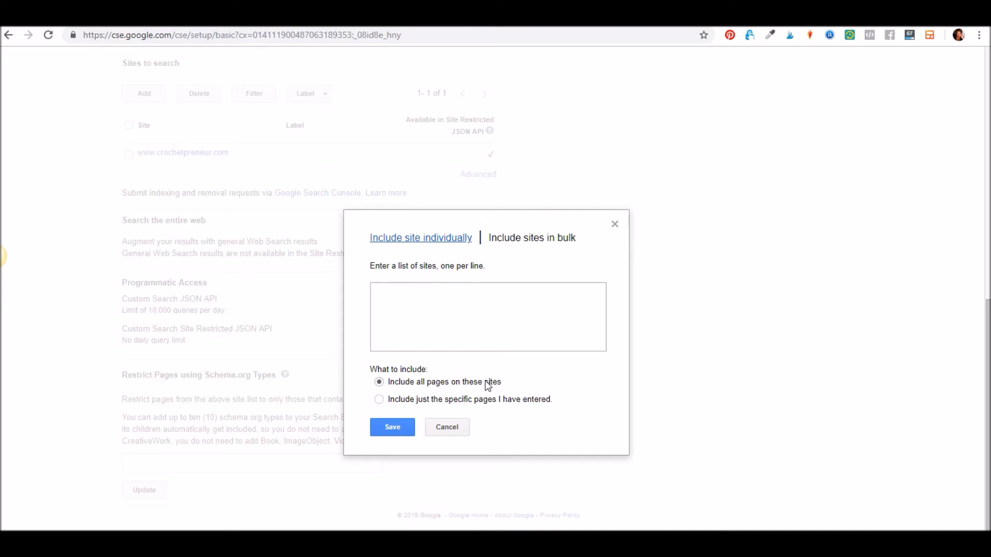
{"action": "left_click", "coordinate": [389, 427]}
{"action": "left_click", "coordinate": [395, 311]}
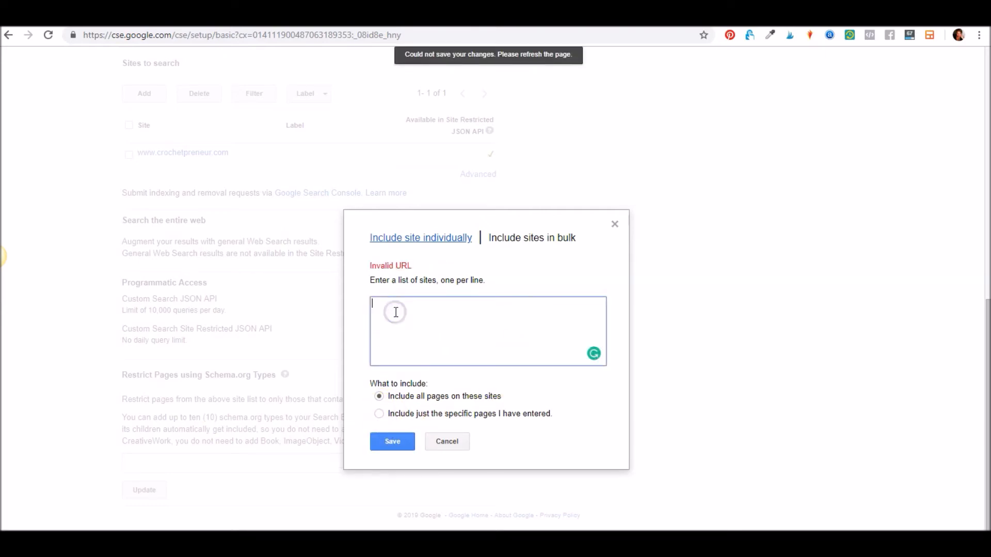
{"action": "type", "text": "www.madewithatwist.com"}
{"action": "left_click", "coordinate": [392, 441]}
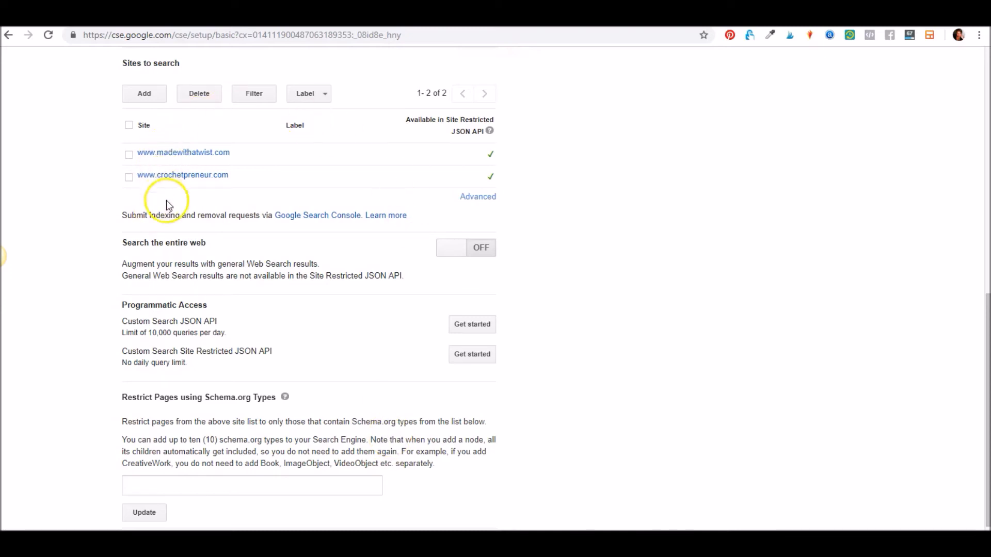
{"action": "scroll", "coordinate": [94, 315], "scroll_direction": "down", "scroll_amount": 1}
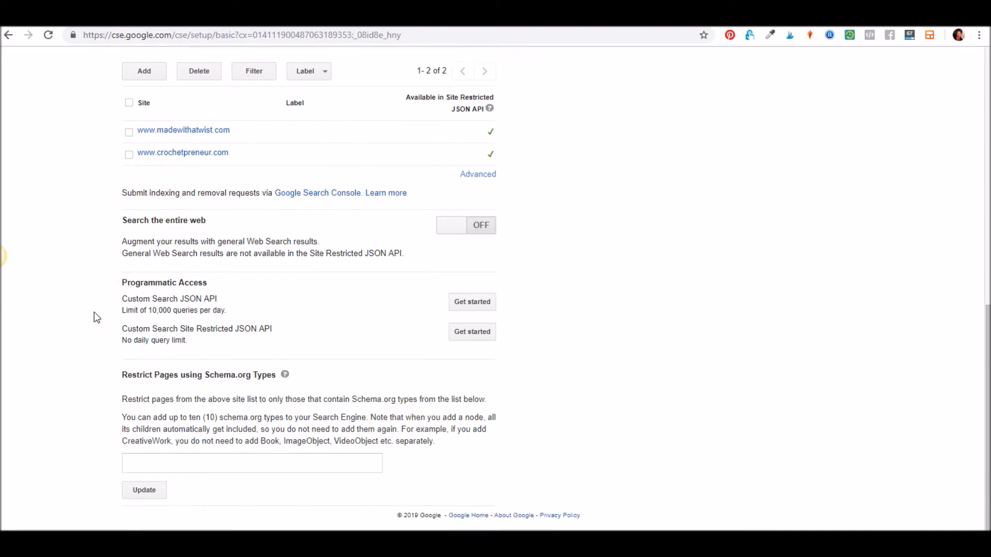
{"action": "left_click", "coordinate": [147, 495]}
{"action": "left_click", "coordinate": [144, 491]}
Test the updated search engine by searching for "hat" in the preview on its setup page
{"action": "scroll", "coordinate": [144, 490], "scroll_direction": "up", "scroll_amount": 12}
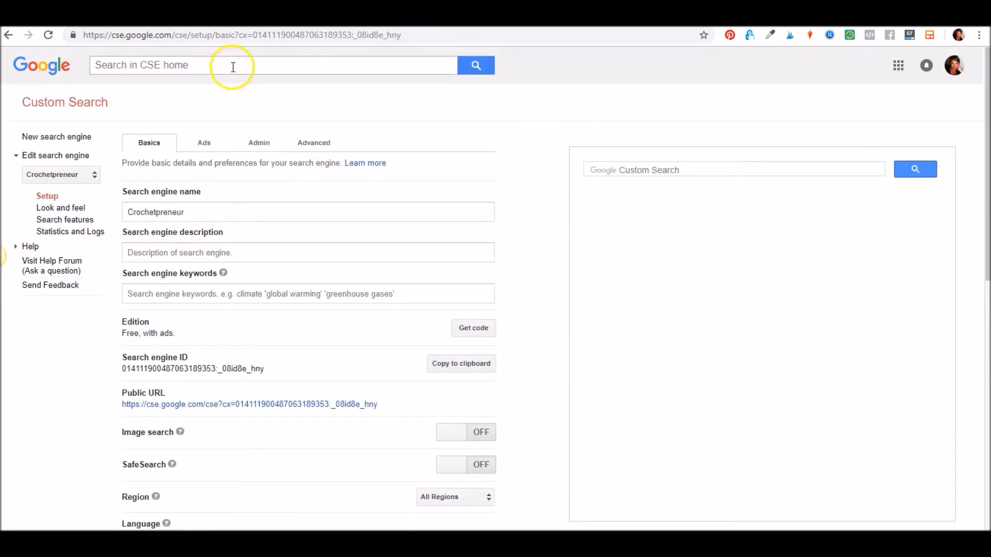
{"action": "left_click", "coordinate": [250, 36]}
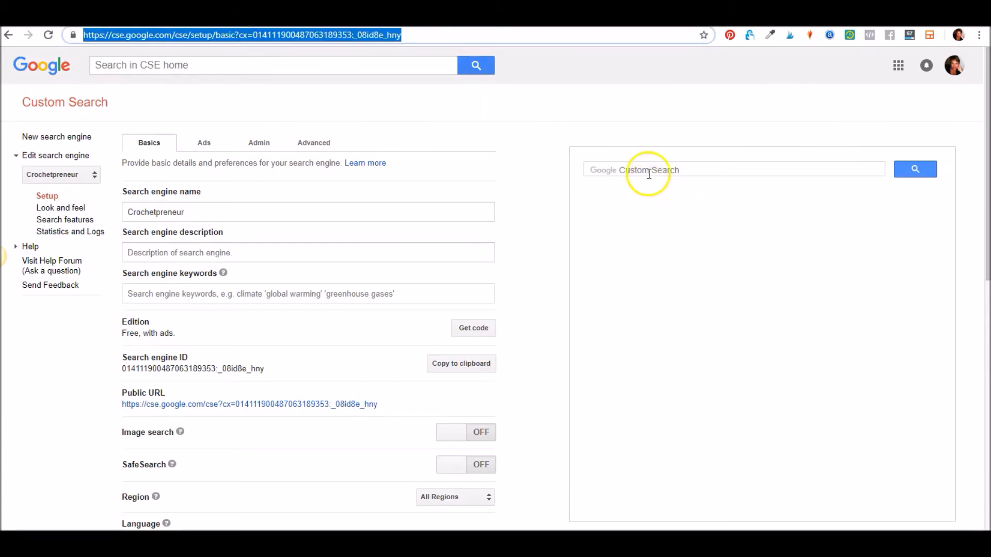
{"action": "left_click", "coordinate": [676, 174]}
{"action": "type", "text": "hats"}
{"action": "key", "text": "BackSpace"}
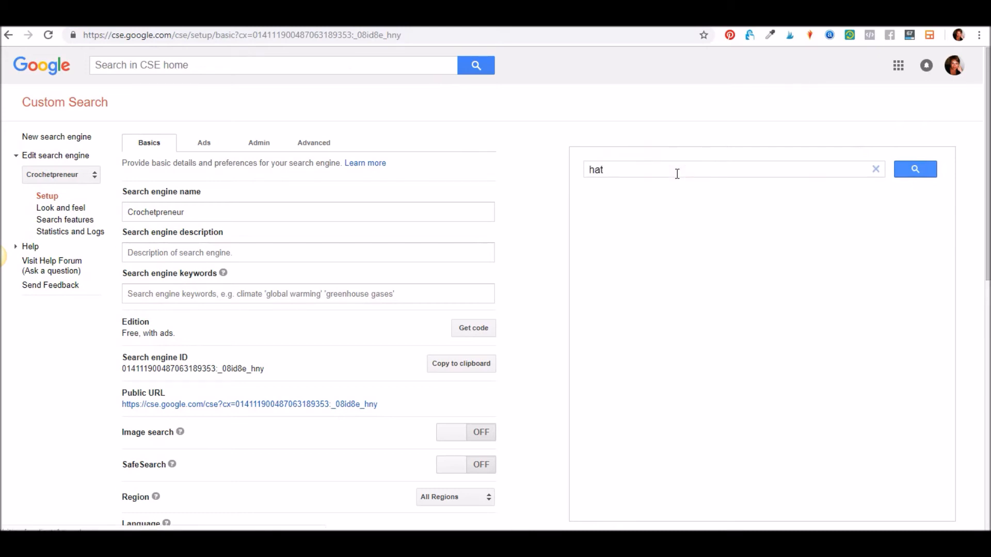
{"action": "key", "text": "Return"}
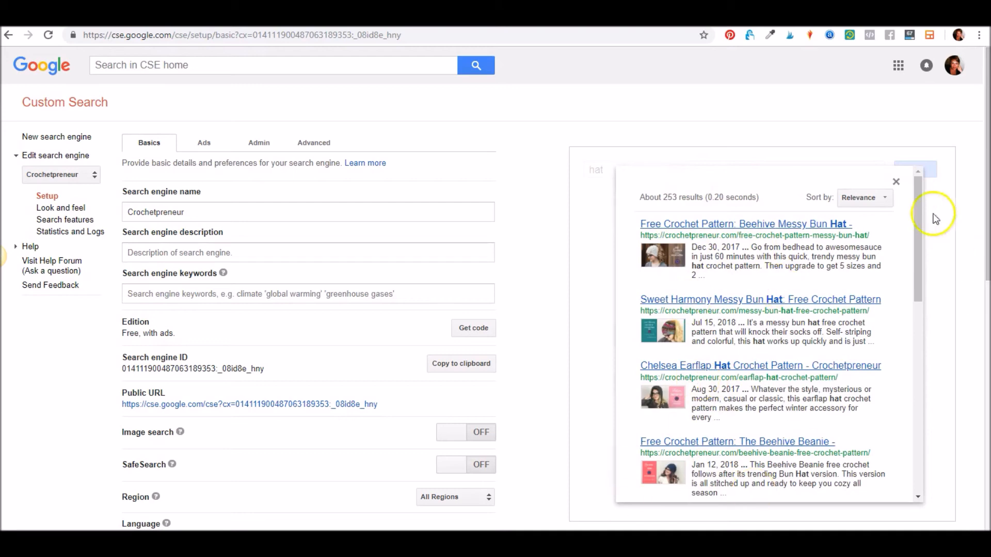
{"action": "left_click_drag", "start_coordinate": [918, 197], "coordinate": [898, 175]}
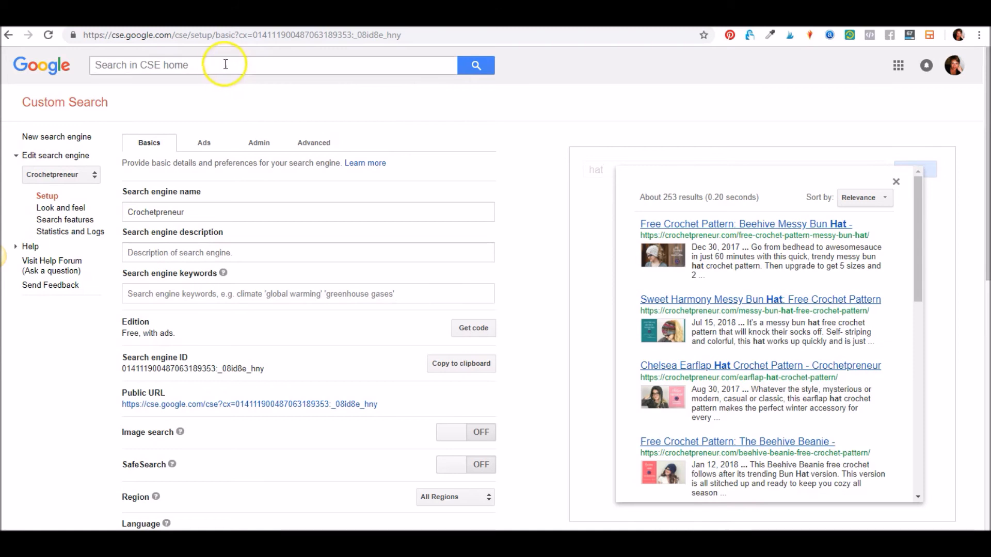
Leave the search engine's setup page and go to the google.com home page
{"action": "left_click", "coordinate": [412, 38]}
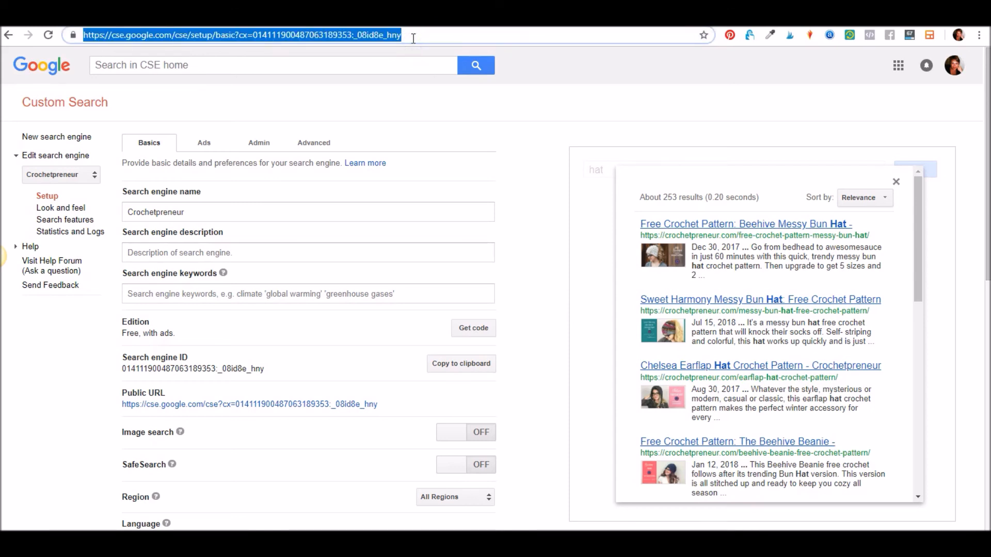
{"action": "type", "text": "google.c"}
{"action": "key", "text": "Return"}
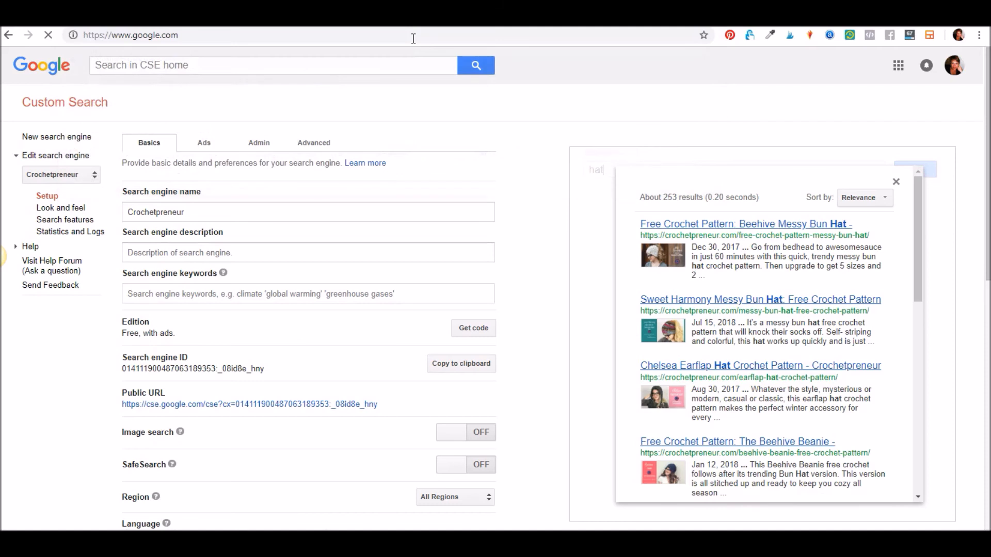
{"action": "left_click", "coordinate": [371, 151]}
{"action": "left_click", "coordinate": [323, 62]}
Return to the search engine list at cse.google.com/cse/ and open the Crochetpreneur engine's public page
{"action": "left_click", "coordinate": [313, 34]}
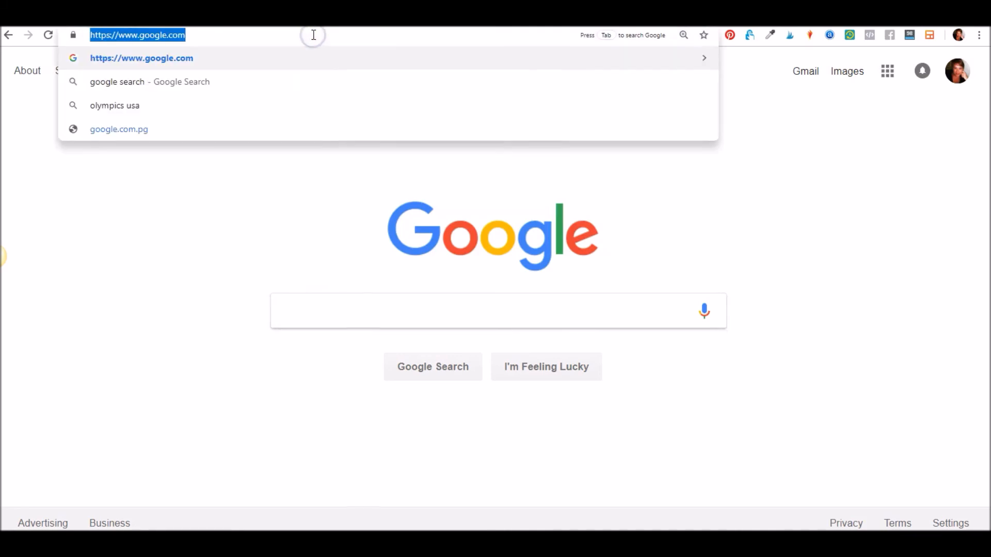
{"action": "type", "text": "cse"}
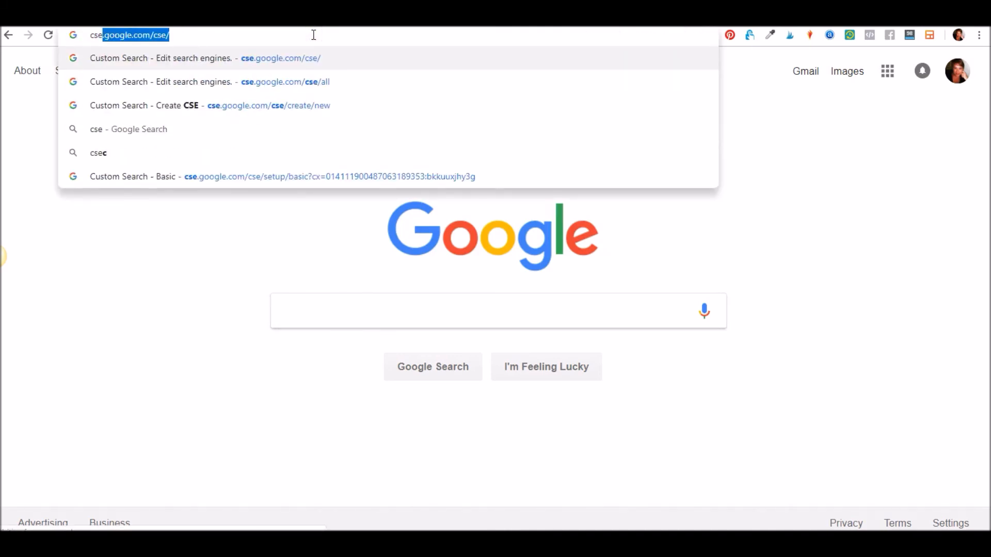
{"action": "key", "text": "Return"}
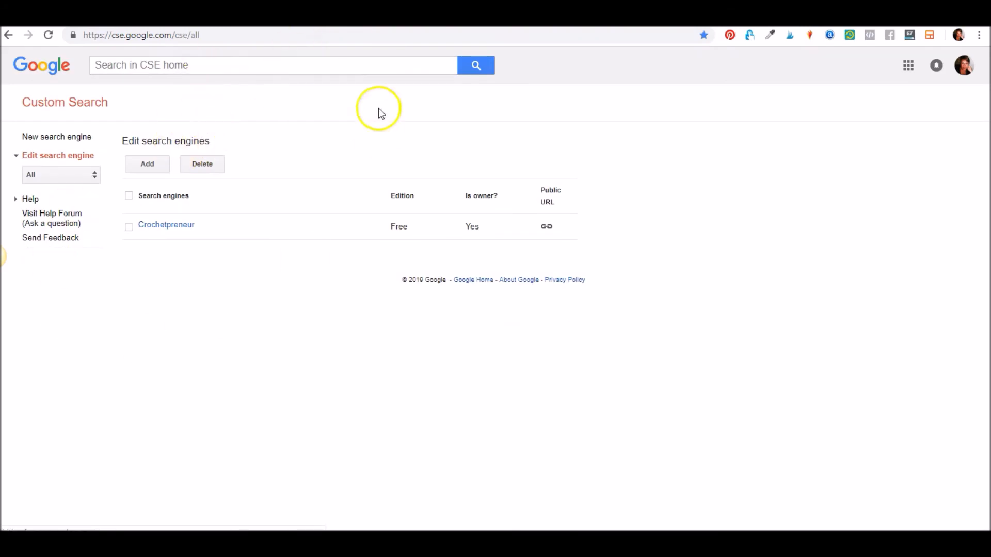
{"action": "left_click", "coordinate": [547, 233]}
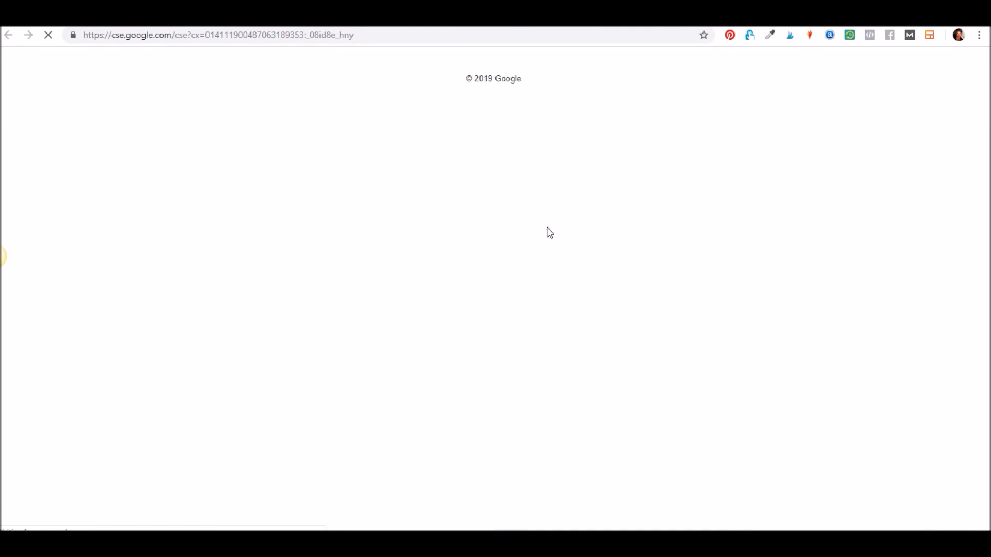
Search for "hat" on the Crochetpreneur engine's public page and look over the results
{"action": "left_click", "coordinate": [140, 68]}
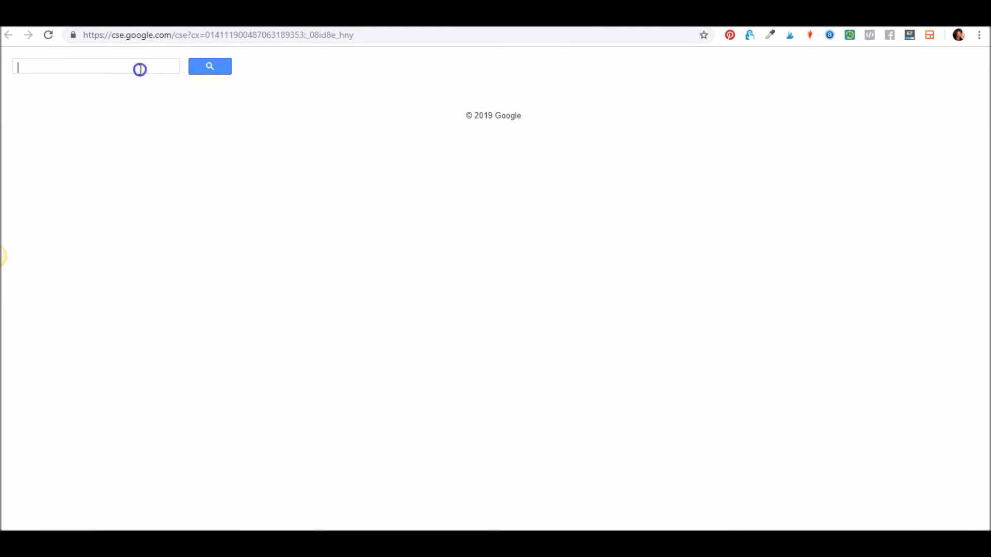
{"action": "type", "text": "hat"}
{"action": "key", "text": "Return"}
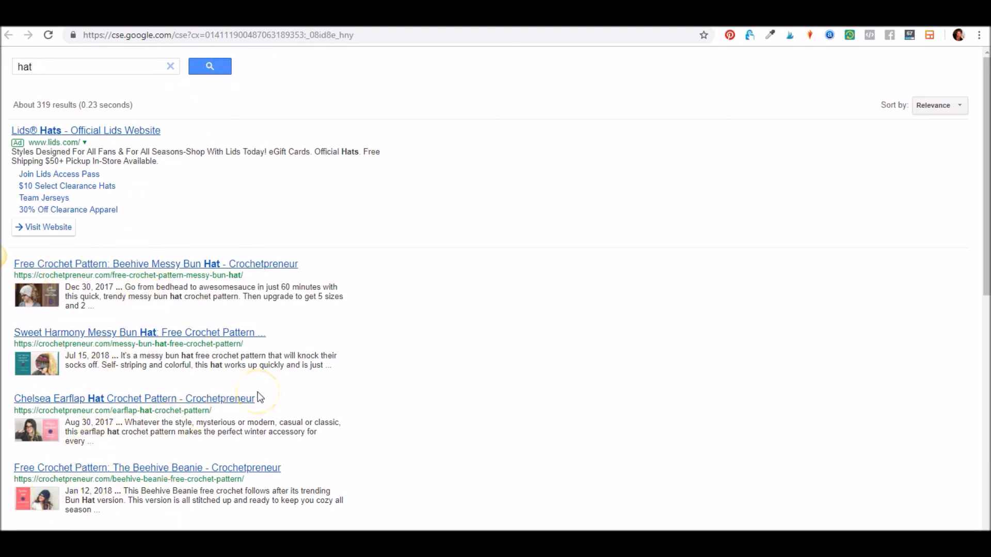
{"action": "mouse_move", "coordinate": [980, 151]}
{"action": "left_mouse_down"}
{"action": "mouse_move", "coordinate": [972, 356]}
{"action": "mouse_move", "coordinate": [981, 136]}
{"action": "left_mouse_up"}
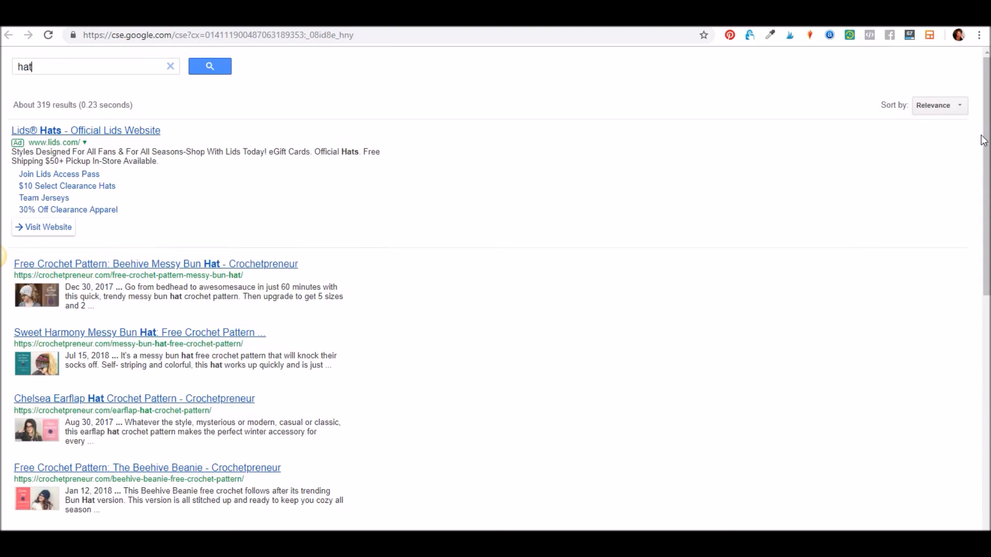